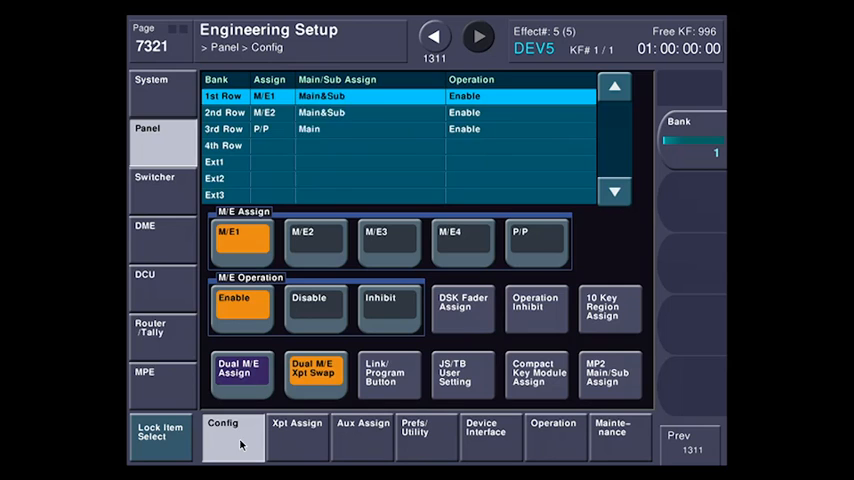
# - Assign the KEY PRIORITY region to the Transition Module1 button so it reads FM1&2 Clip
pyautogui.click(386, 372)
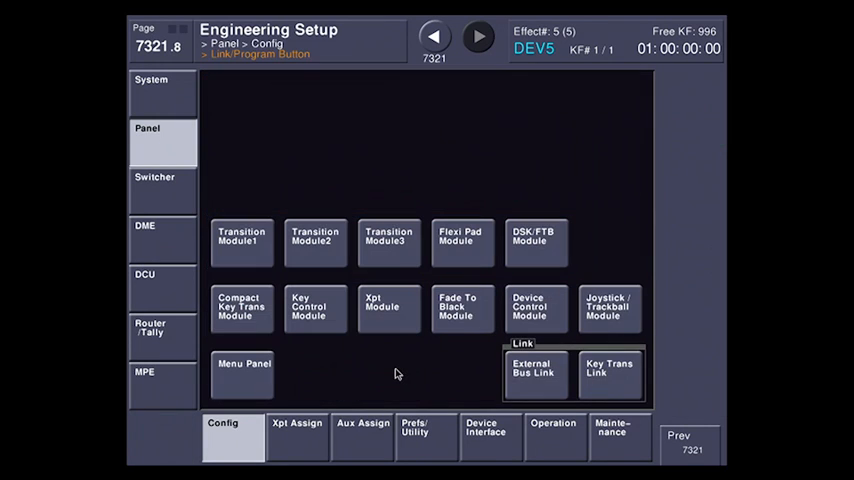
pyautogui.click(241, 236)
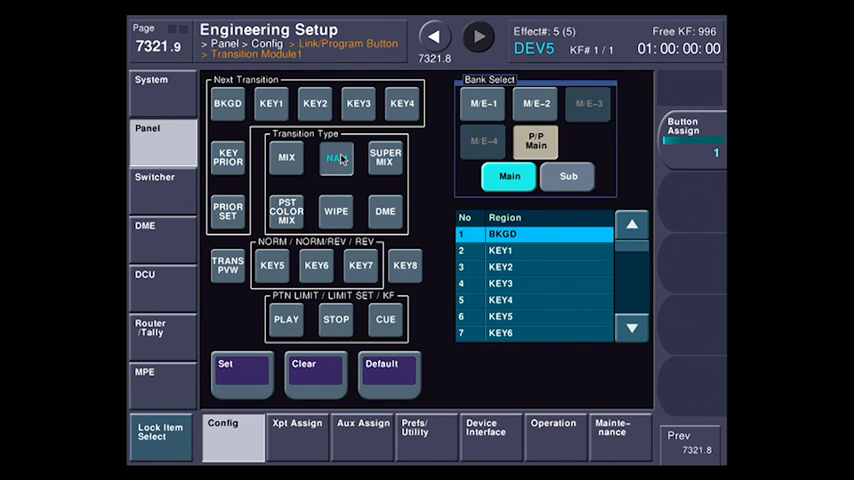
pyautogui.click(632, 330)
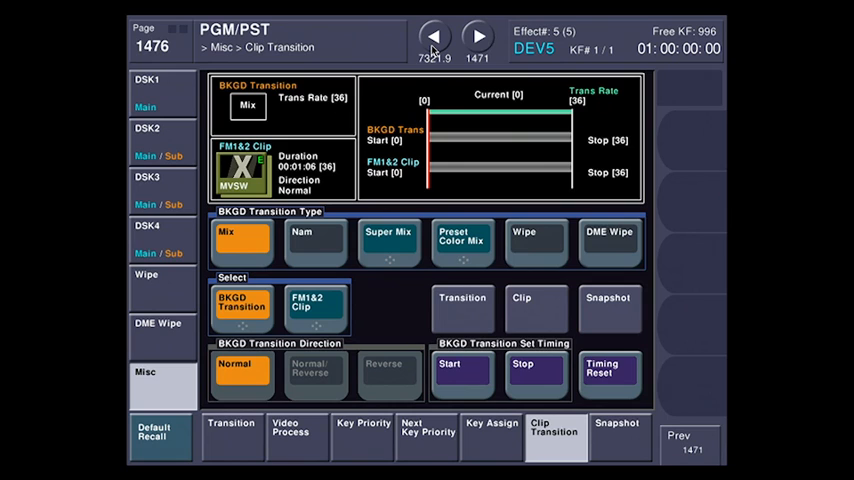
pyautogui.click(522, 300)
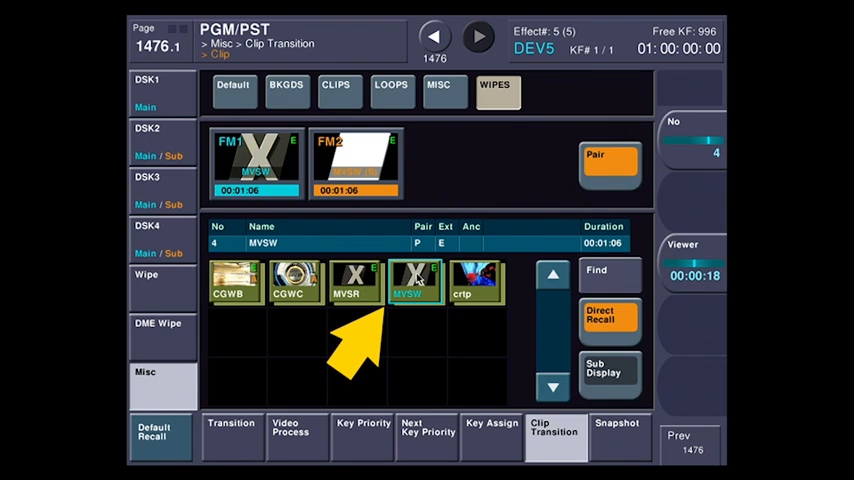
pyautogui.click(434, 36)
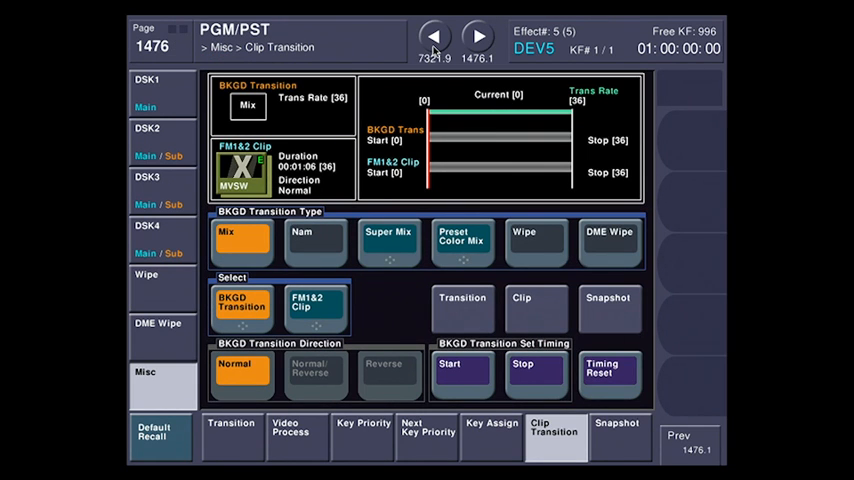
pyautogui.click(538, 244)
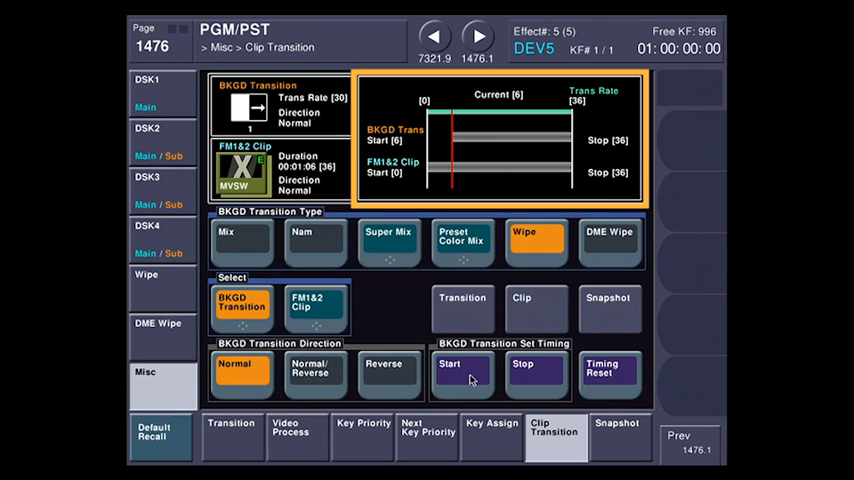
# - Run the MVSW wipe transition to verify its start frame 6 and stop frame 30 timing
pyautogui.click(471, 377)
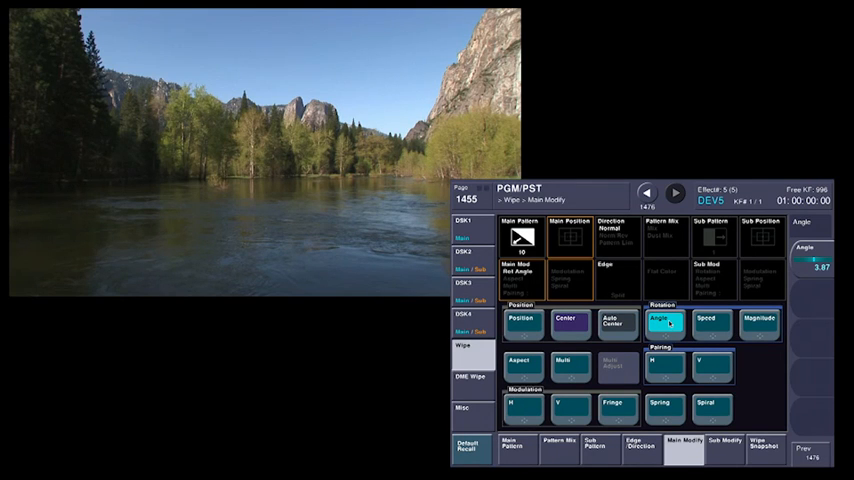
# - Return to the Clip Transition page confirming the pattern 10 wipe with the crtp clip
pyautogui.press('pageup')
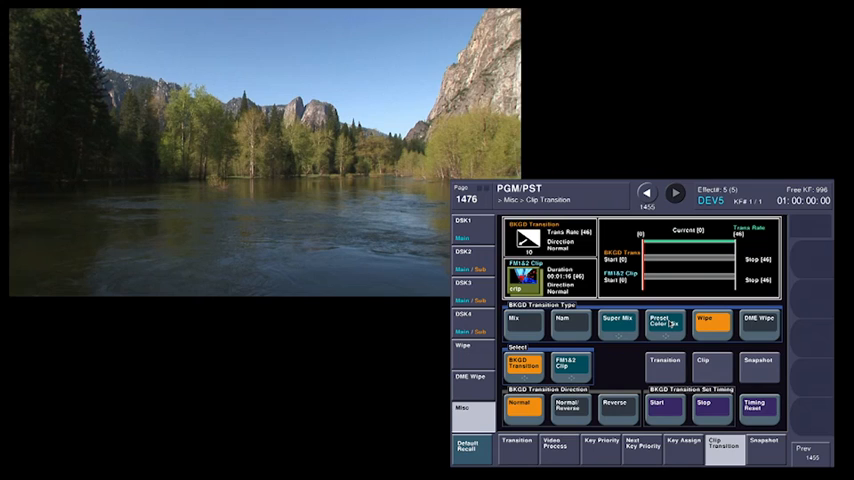